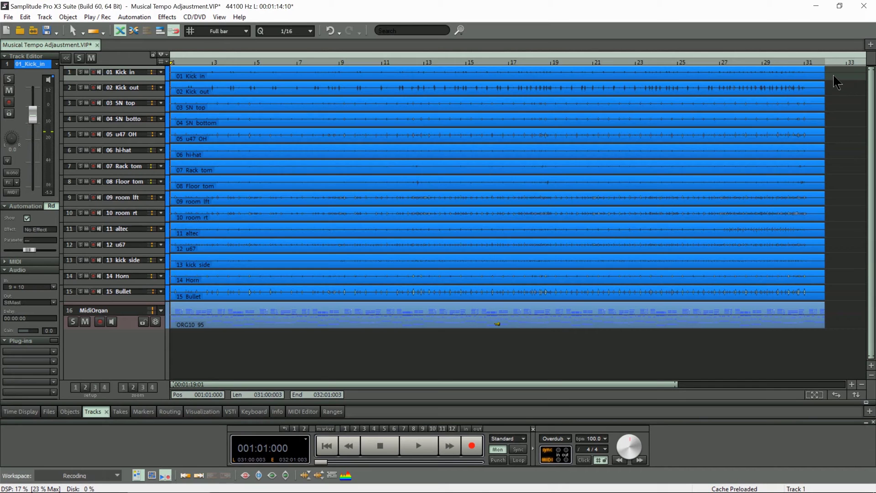
Step: Drag a selection rectangle across tracks 1–15 to select all fifteen drum audio objects
{"action": "left_click_drag", "start_coordinate": [834, 75], "coordinate": [243, 294]}
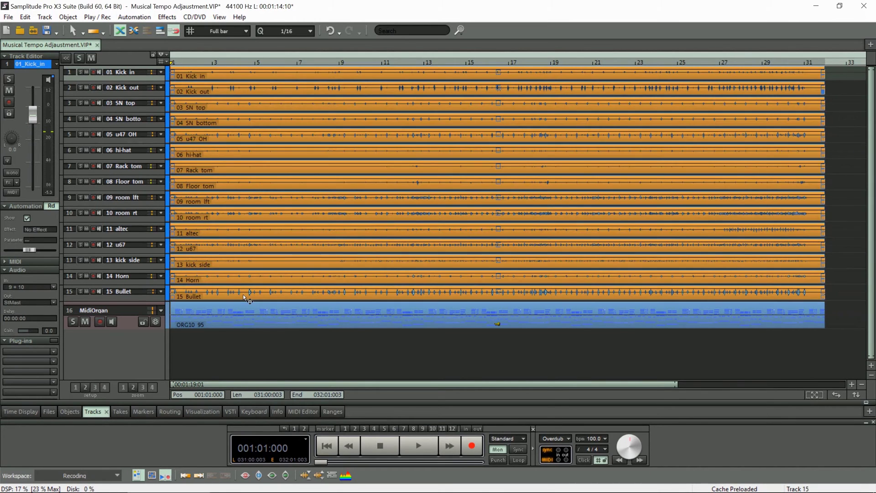
Step: In the Kick in Object Editor's Time/Pitch page, enable 'Use musical tempo adjustment' (Original BPM 100)
{"action": "double_click", "coordinate": [302, 76]}
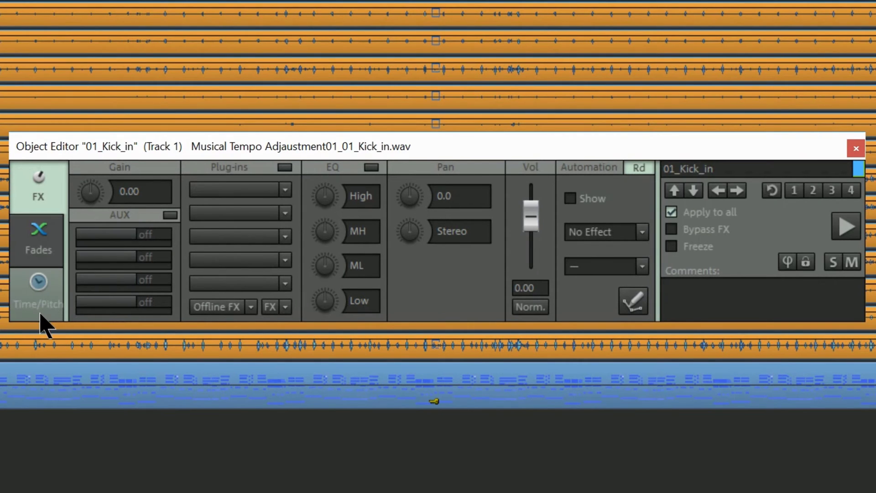
{"action": "left_click", "coordinate": [39, 296]}
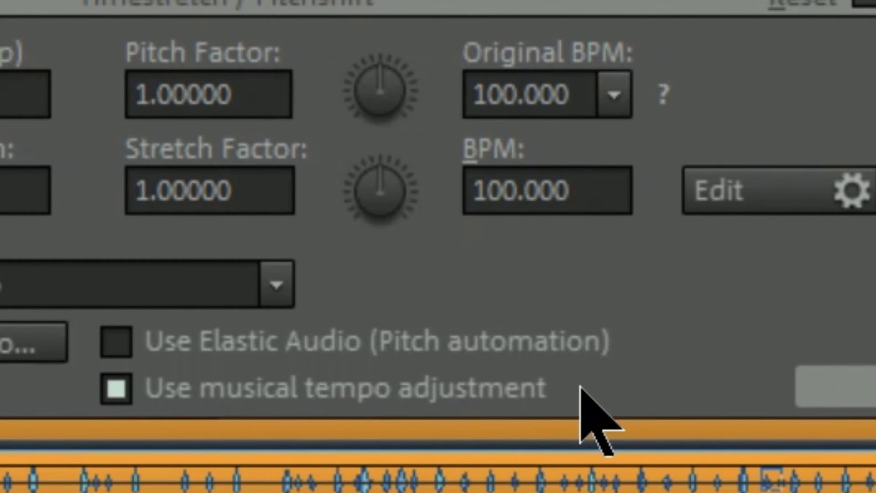
{"action": "left_click", "coordinate": [115, 389]}
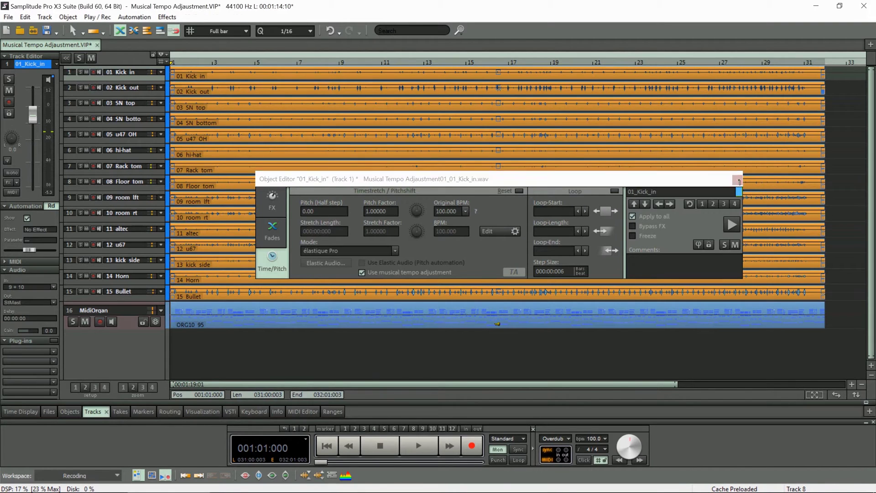
{"action": "left_click", "coordinate": [737, 180]}
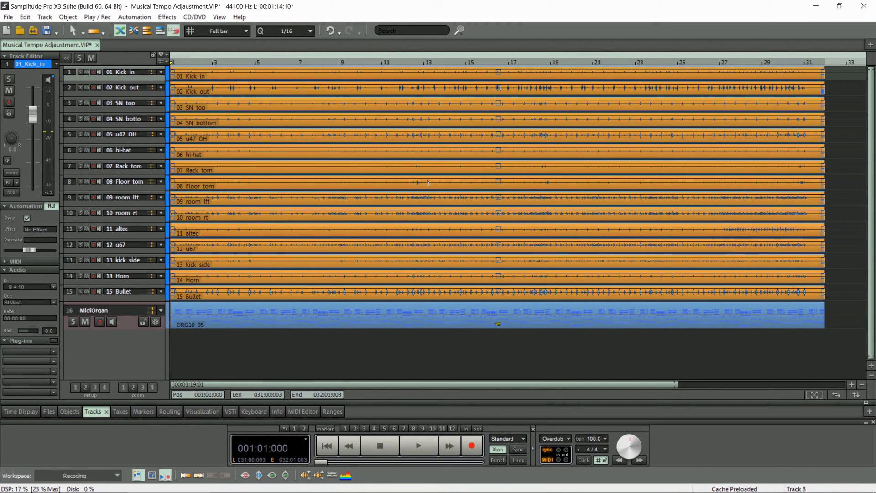
Step: Put the playhead at bar 9 and add a BPM marker there with Tempo Marker > Set BPM marker
{"action": "left_click", "coordinate": [340, 73]}
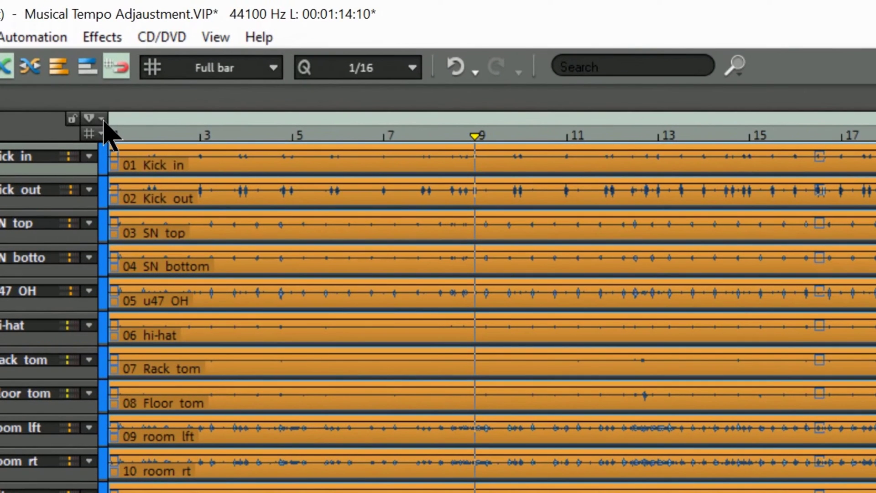
{"action": "left_click", "coordinate": [102, 119]}
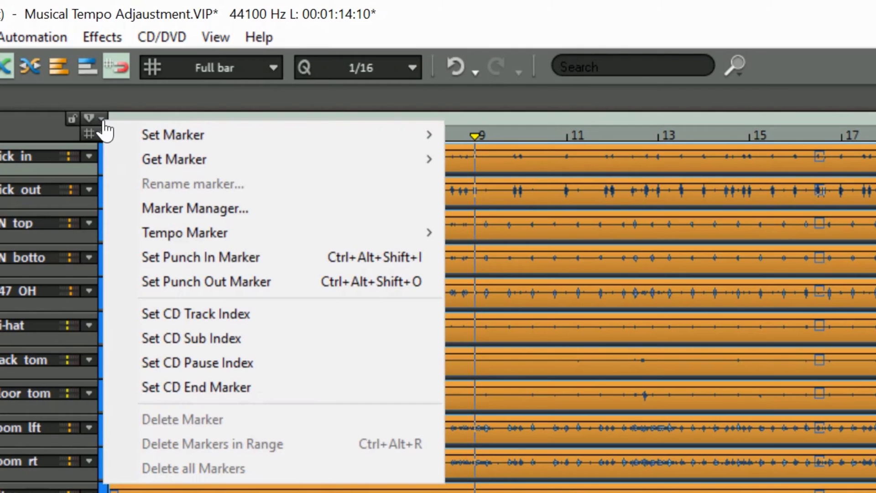
{"action": "mouse_move", "coordinate": [170, 235]}
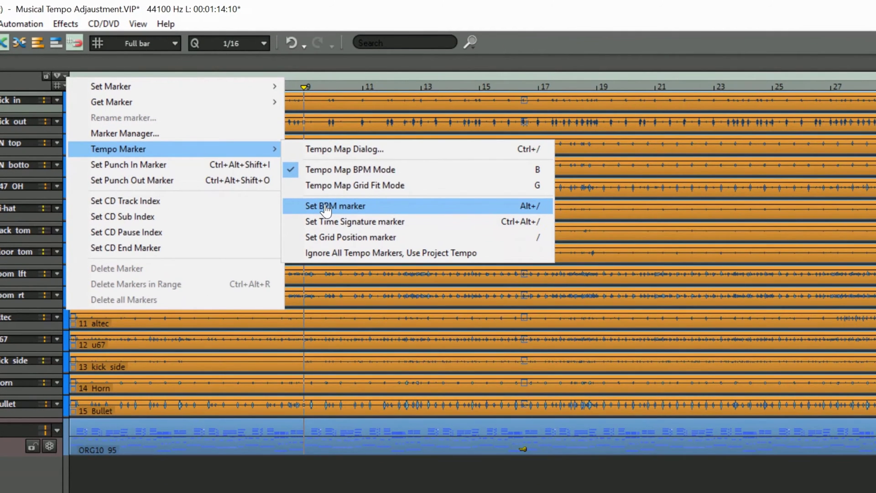
{"action": "left_click", "coordinate": [325, 207]}
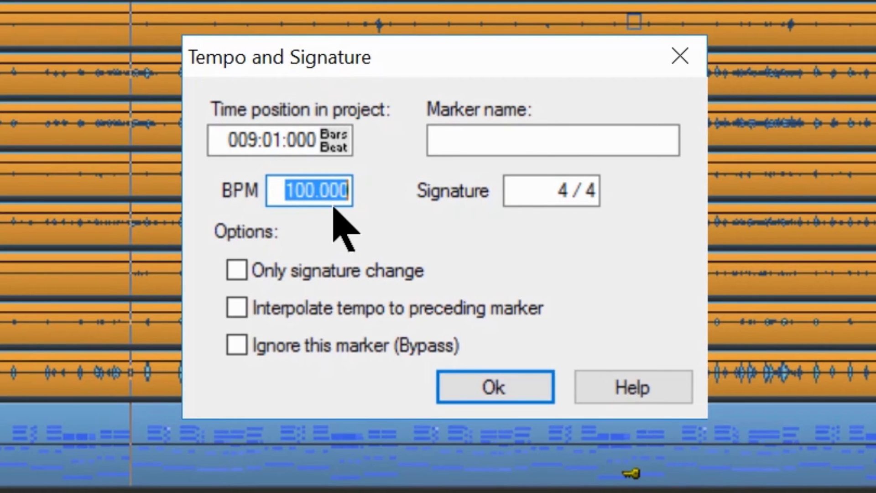
Step: Give the bar 9 tempo marker 110 BPM, then move the playhead back to bar 7
{"action": "type", "text": "11"}
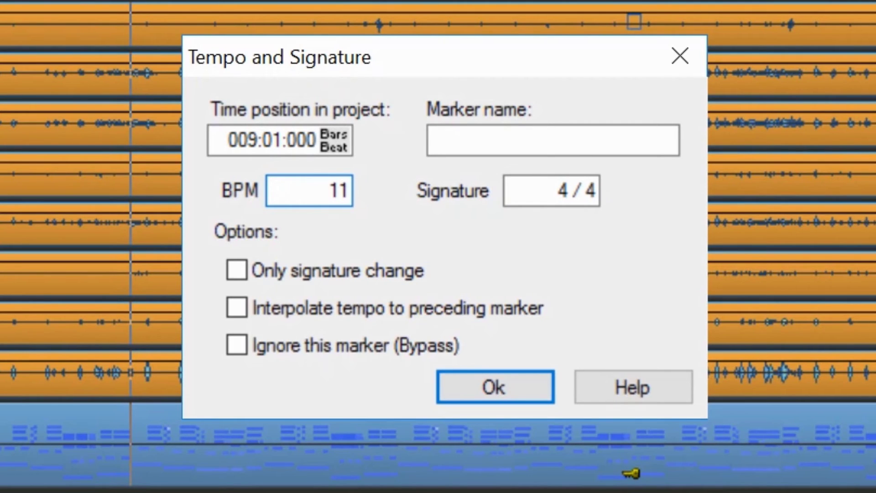
{"action": "type", "text": "0"}
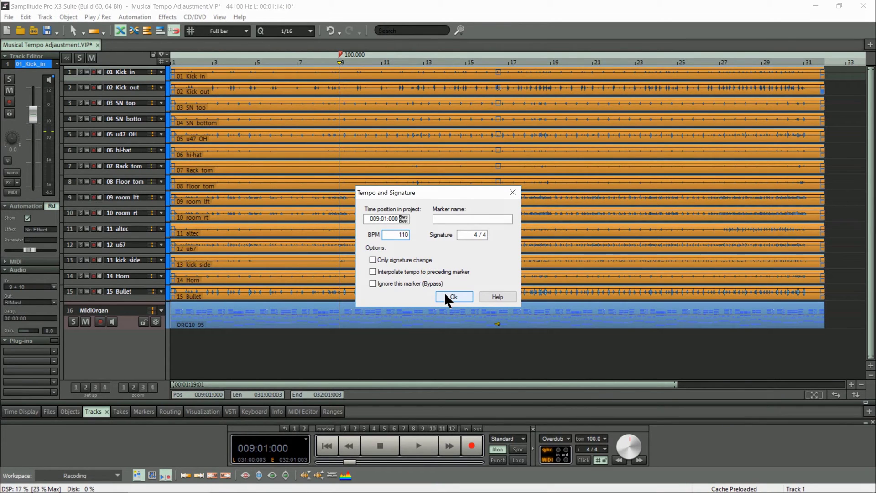
{"action": "left_click", "coordinate": [445, 296]}
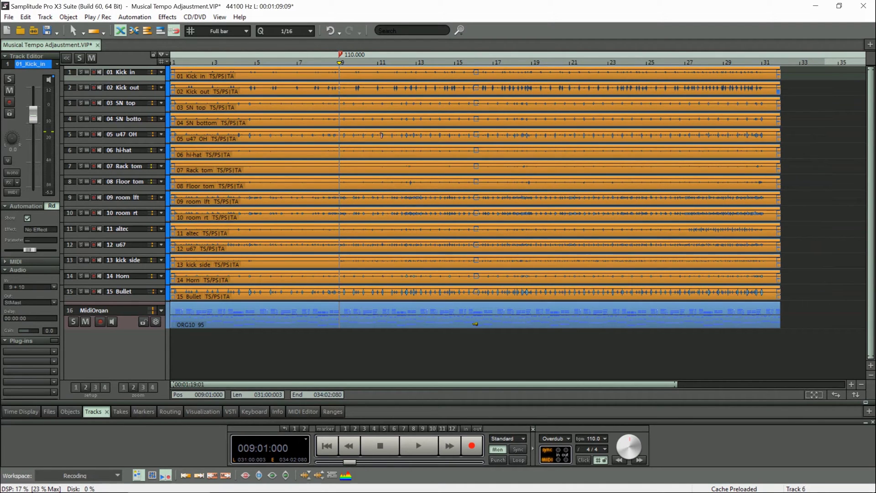
{"action": "left_click", "coordinate": [298, 71]}
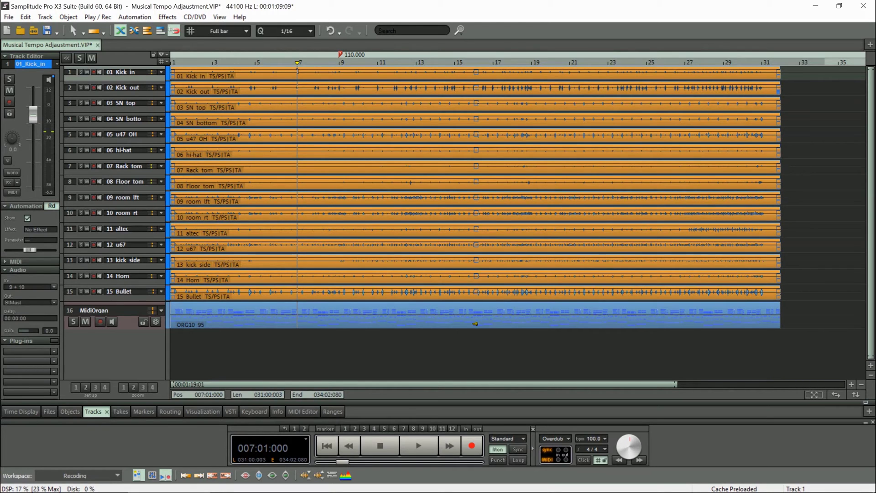
Step: Play from bar 7 through the 110 BPM change, stop, and start enlarging the Kick in track
{"action": "key", "text": "space"}
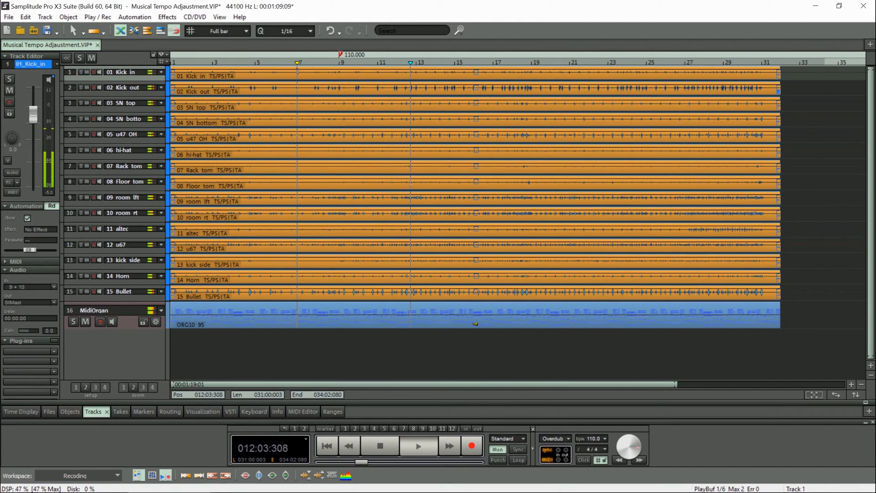
{"action": "key", "text": "space"}
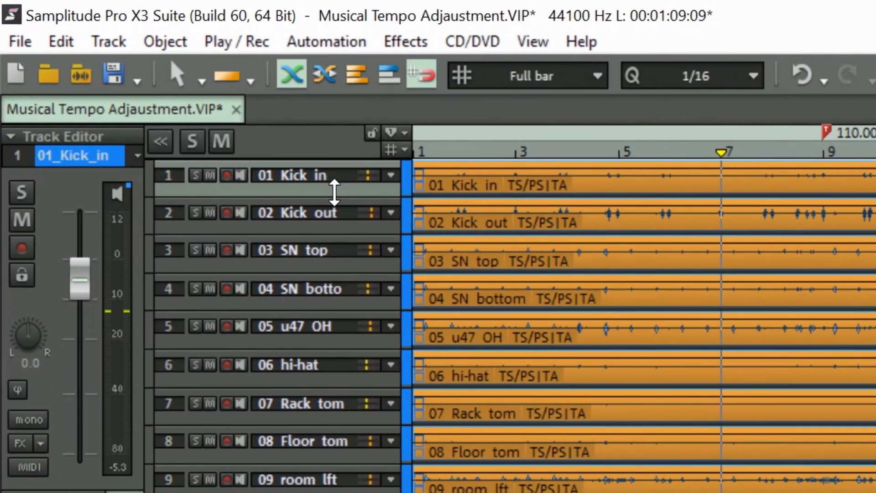
{"action": "left_click_drag", "start_coordinate": [137, 79], "coordinate": [128, 121]}
Step: Finish heightening the Kick in track and close the Object Editor after checking its stretch values
{"action": "left_click_drag", "start_coordinate": [309, 294], "coordinate": [309, 286]}
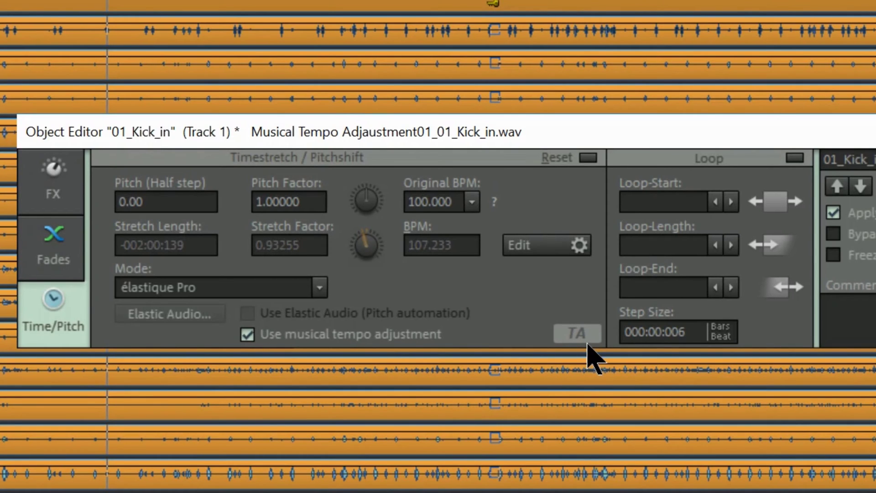
{"action": "left_click", "coordinate": [868, 132]}
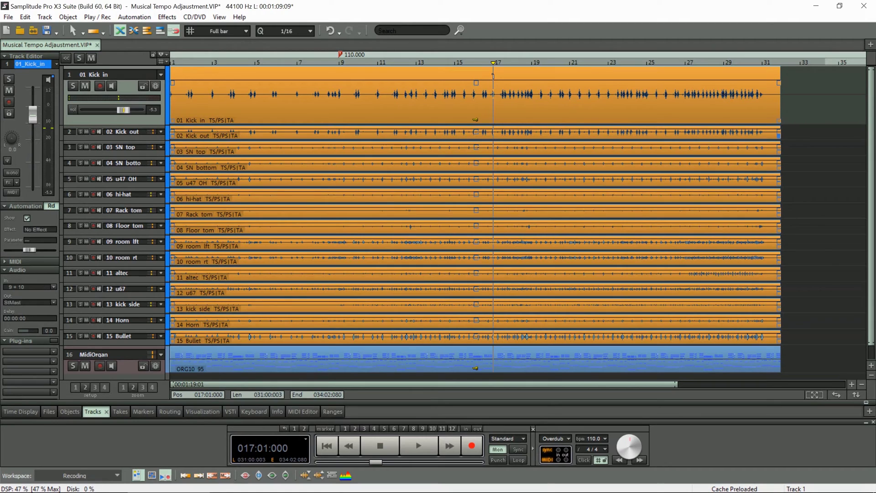
Step: Add a 130 BPM marker at bar 17 with Shift+T, then play from bar 15
{"action": "key", "text": "shift+t"}
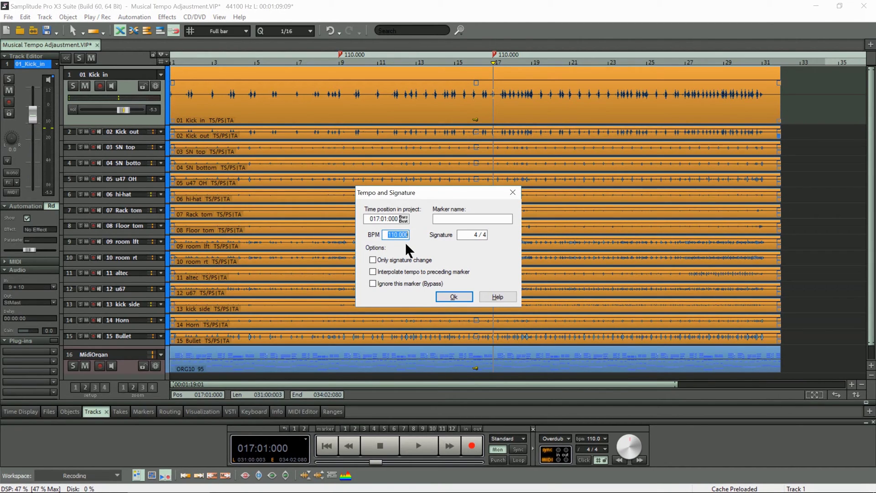
{"action": "type", "text": "130"}
{"action": "left_click", "coordinate": [466, 296]}
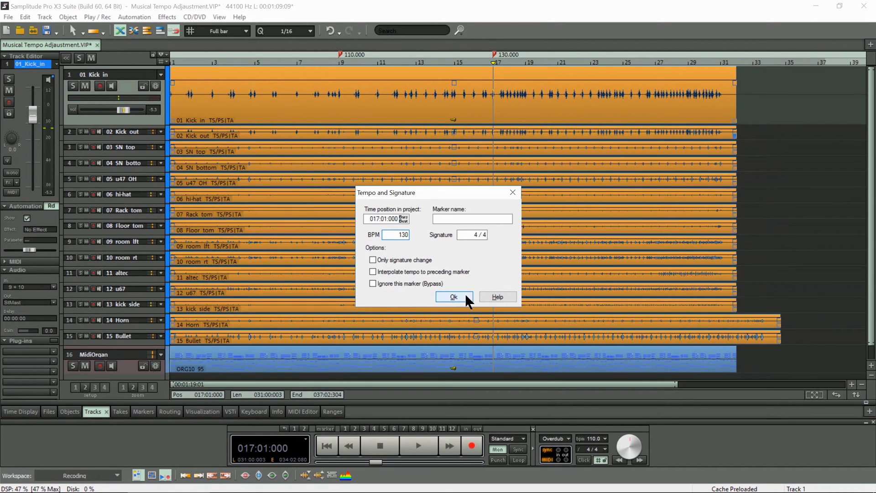
{"action": "left_click", "coordinate": [454, 81]}
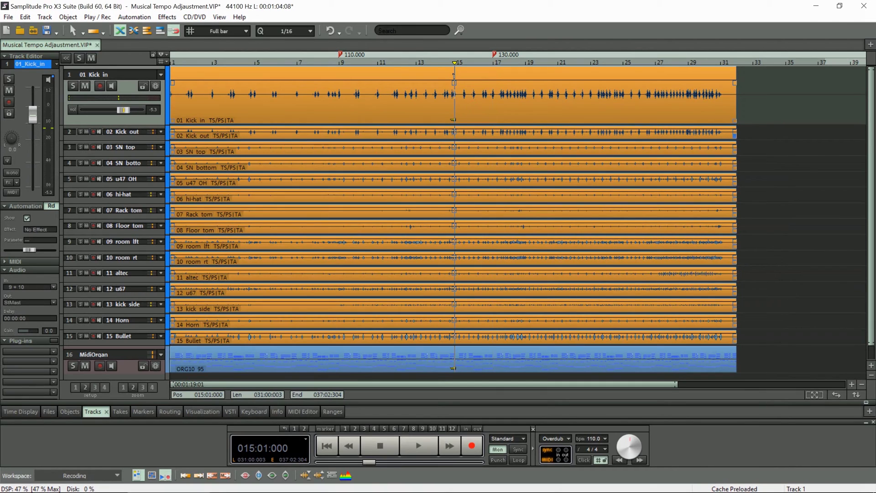
{"action": "key", "text": "space"}
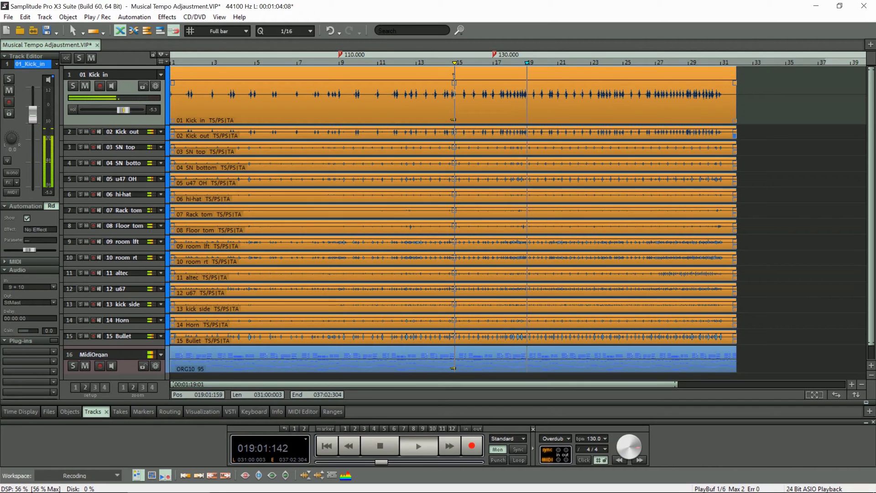
Step: Stop, replay from bar 15 through the 130 BPM change, then move the play position to bar 21
{"action": "key", "text": "space"}
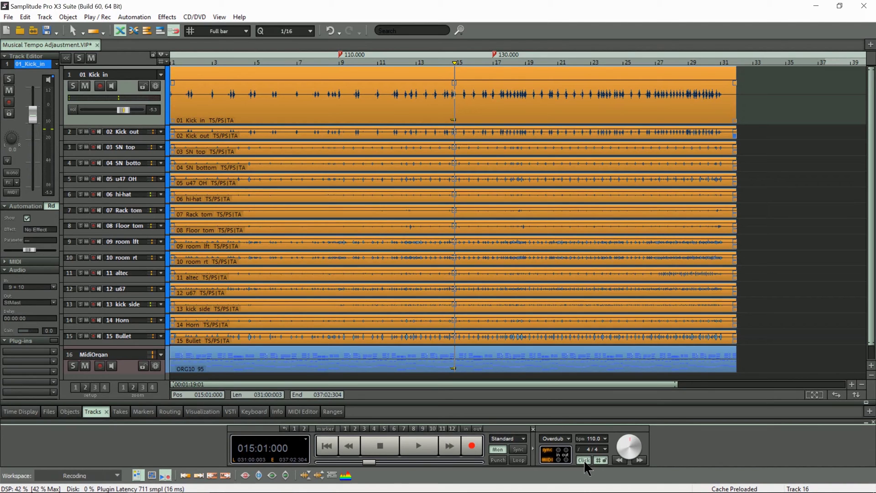
{"action": "key", "text": "space"}
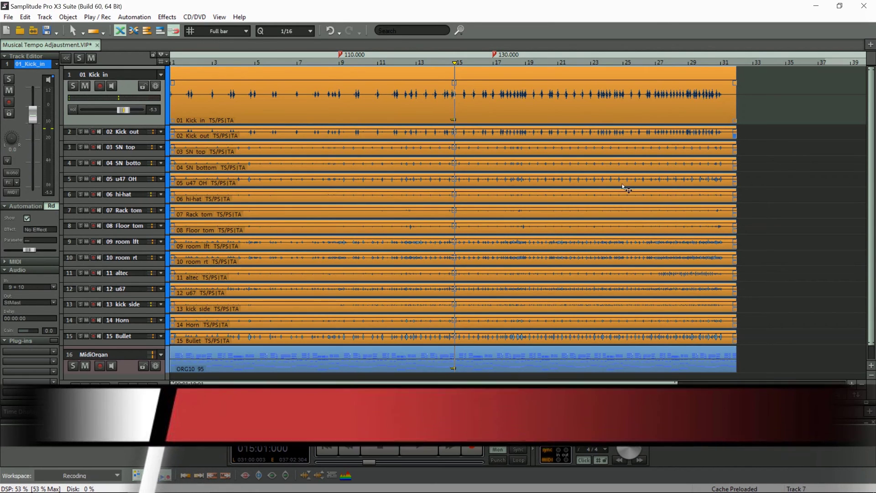
{"action": "left_click", "coordinate": [558, 76]}
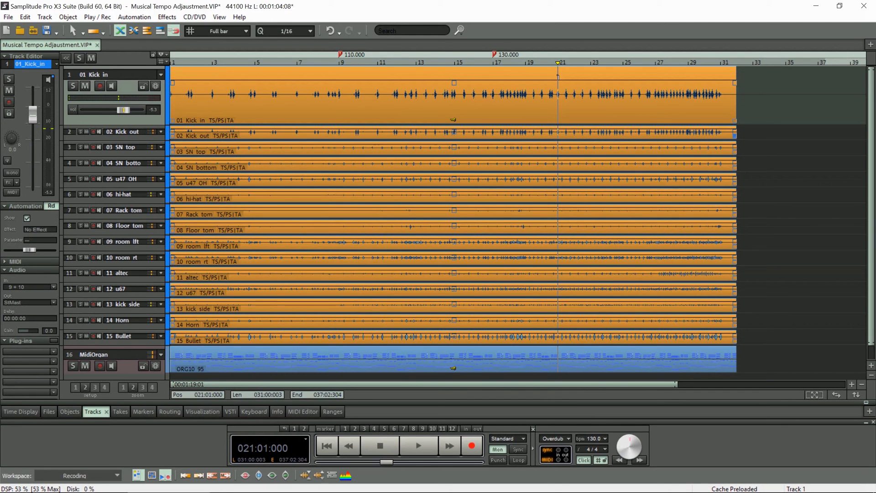
Step: Create a 140 BPM marker at bar 21 with 'Interpolate tempo to preceding marker' ticked
{"action": "double_click", "coordinate": [558, 75]}
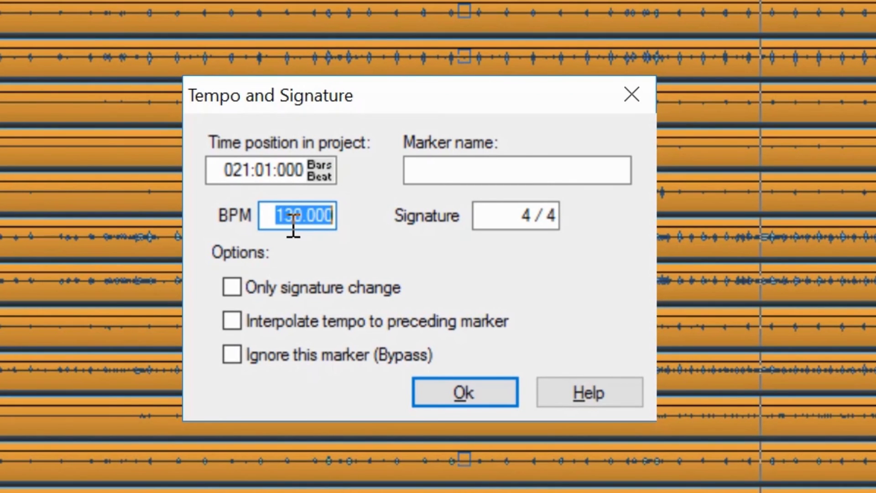
{"action": "type", "text": "140"}
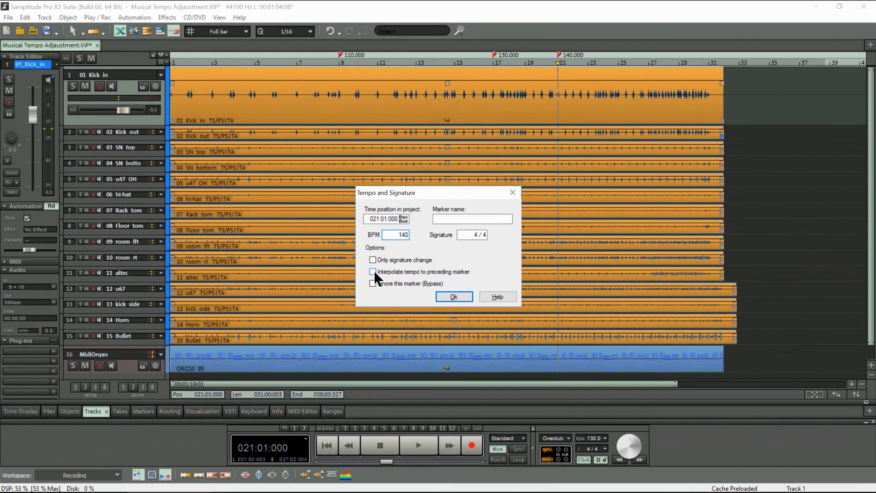
{"action": "left_click", "coordinate": [234, 320]}
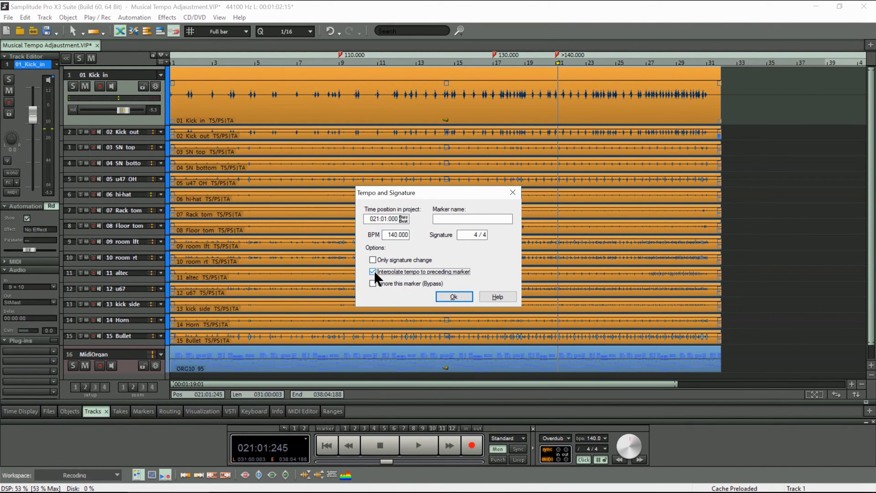
{"action": "left_click", "coordinate": [452, 297]}
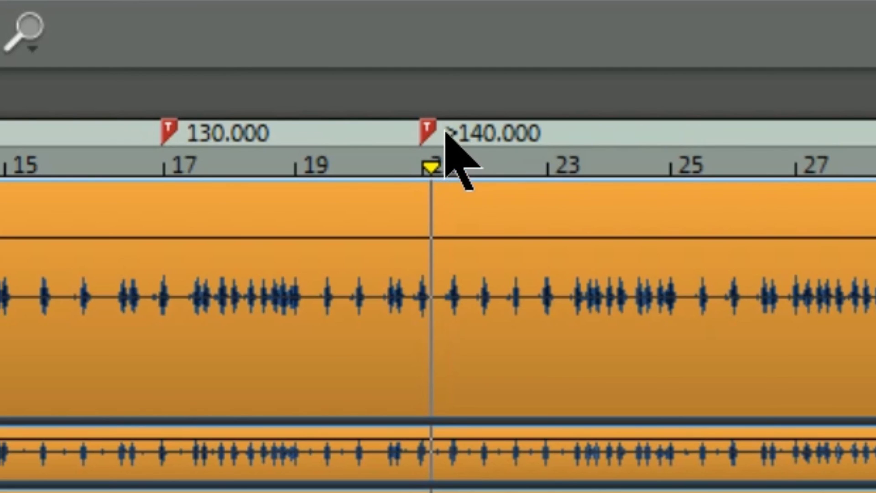
Step: Play from bar 17 through the 130–140 BPM ramp, then open the >140.000 marker's settings
{"action": "left_click", "coordinate": [165, 184]}
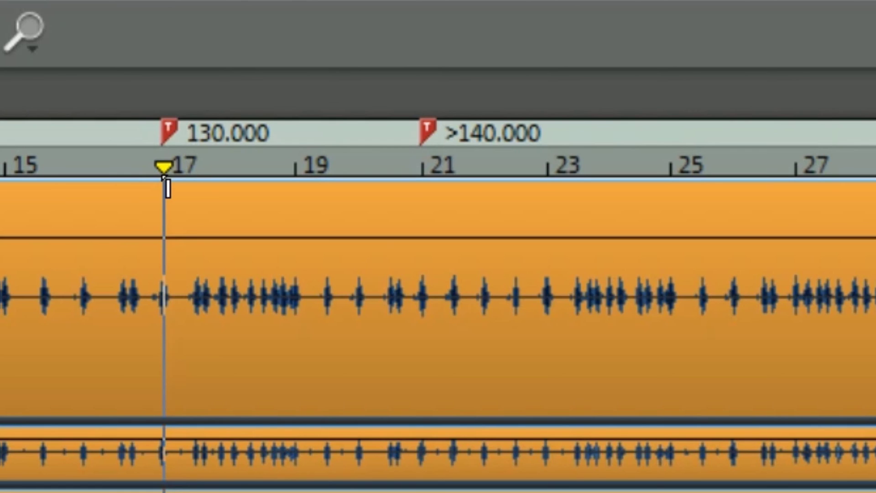
{"action": "key", "text": "space"}
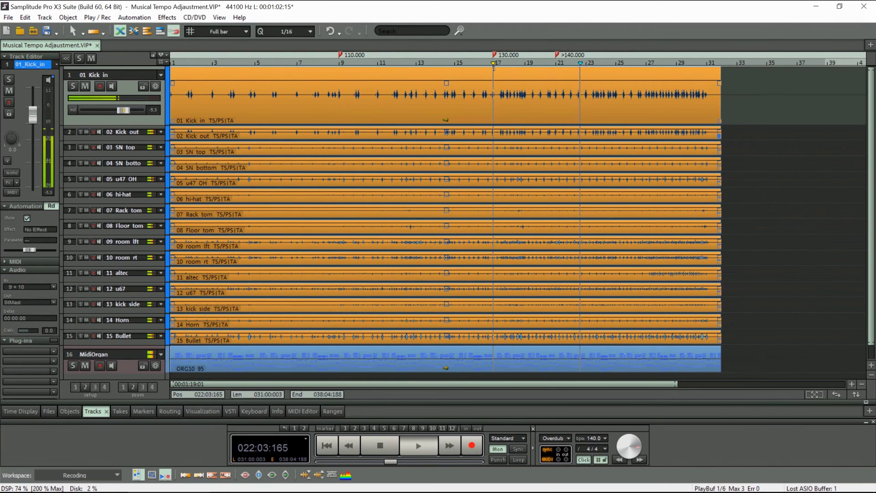
{"action": "key", "text": "space"}
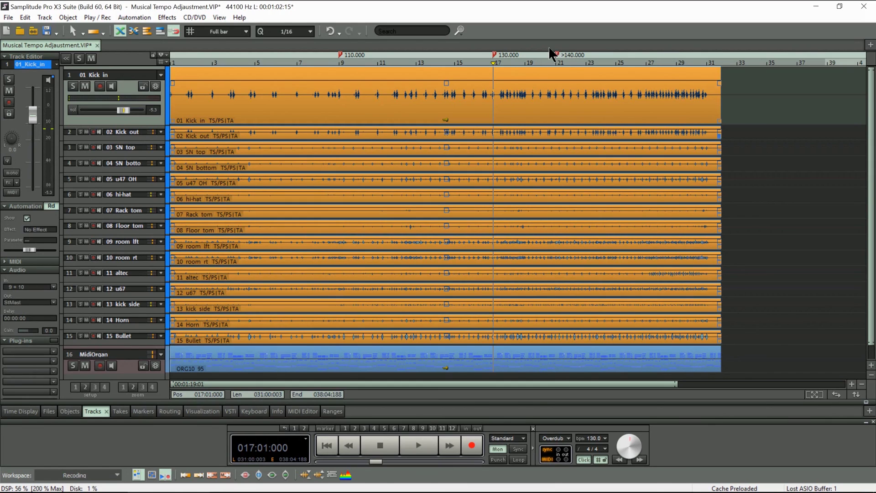
{"action": "double_click", "coordinate": [559, 56]}
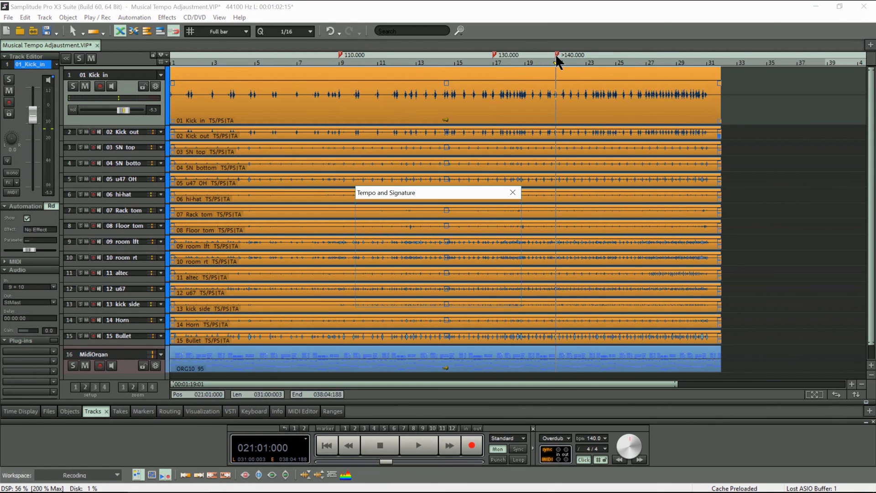
Step: Turn off interpolation so the bar 21 marker jumps straight to 140 BPM, then cue bar 19
{"action": "left_click", "coordinate": [393, 270]}
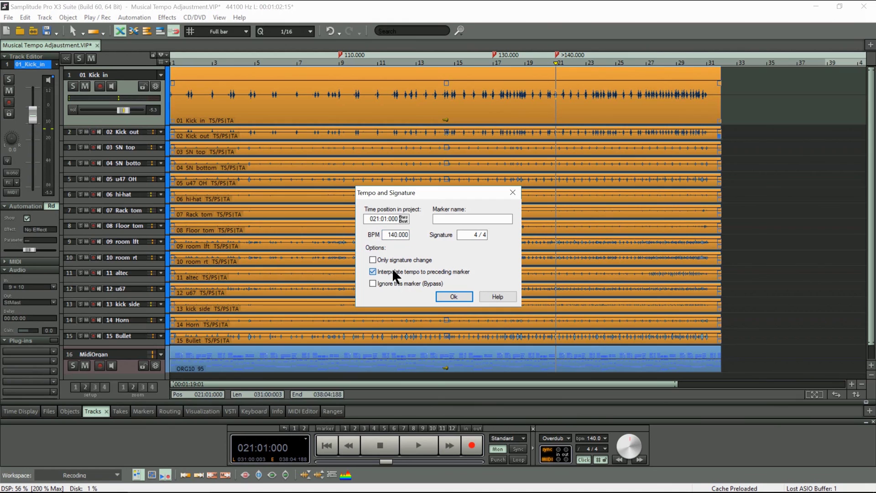
{"action": "left_click", "coordinate": [459, 295]}
{"action": "left_click", "coordinate": [526, 74]}
Step: Audition the abrupt 130-to-140 BPM change from bar 19, then reopen the 140 BPM marker's settings
{"action": "key", "text": "space"}
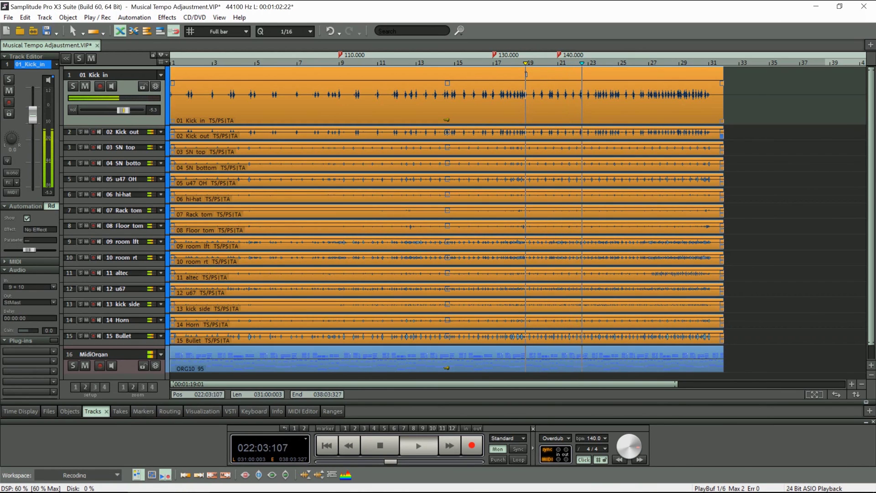
{"action": "key", "text": "space"}
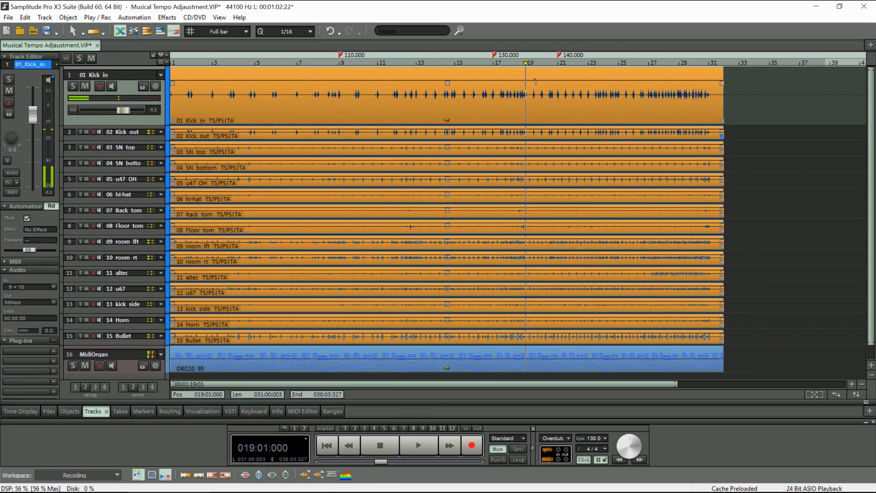
{"action": "double_click", "coordinate": [560, 54]}
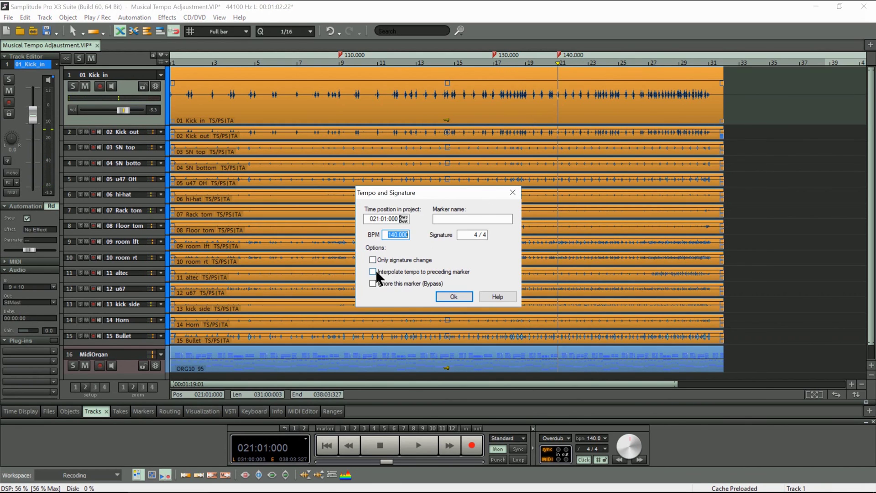